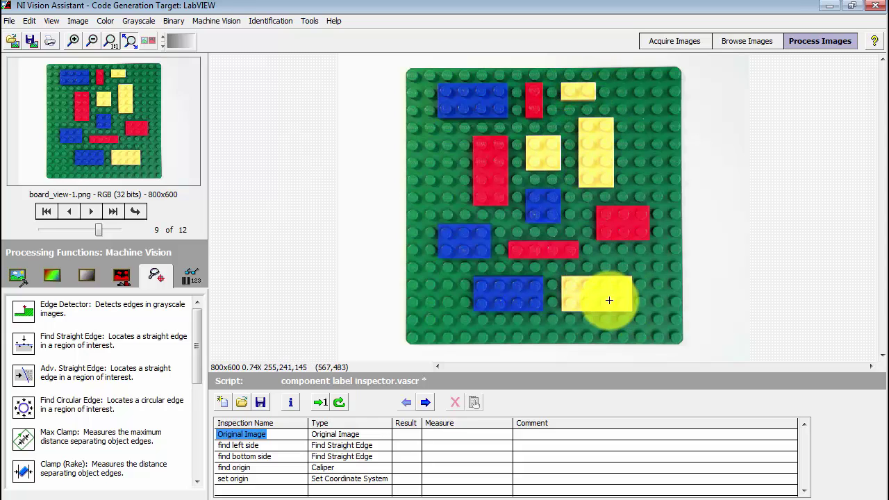
- Show the find left side result and advance to the rotated board image board_view-3
left_click(245, 445)
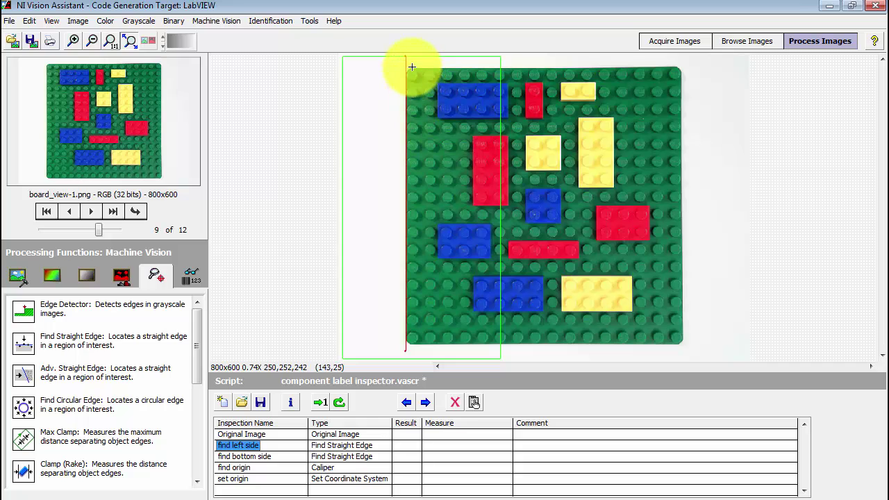
left_click(92, 210)
left_click(134, 212)
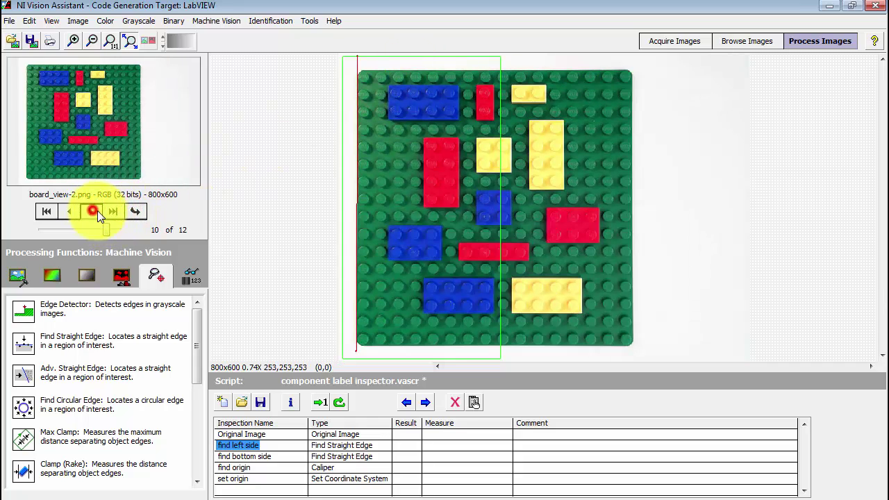
left_click(92, 210)
left_click(134, 212)
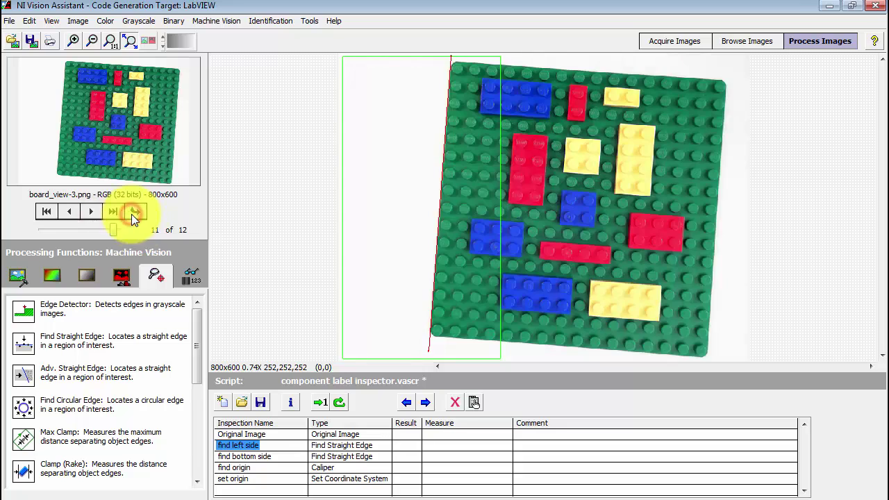
- Check the find bottom side, find origin and set origin results on board_view-3
left_click(263, 457)
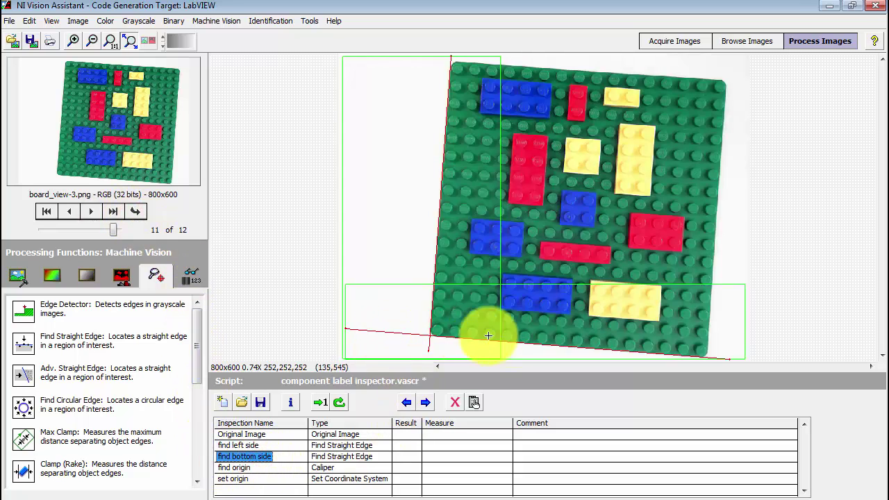
left_click(249, 471)
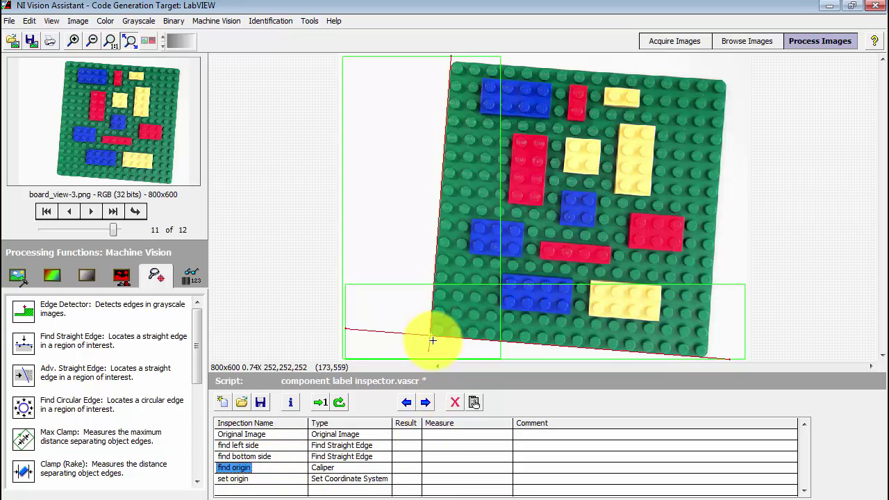
left_click(243, 479)
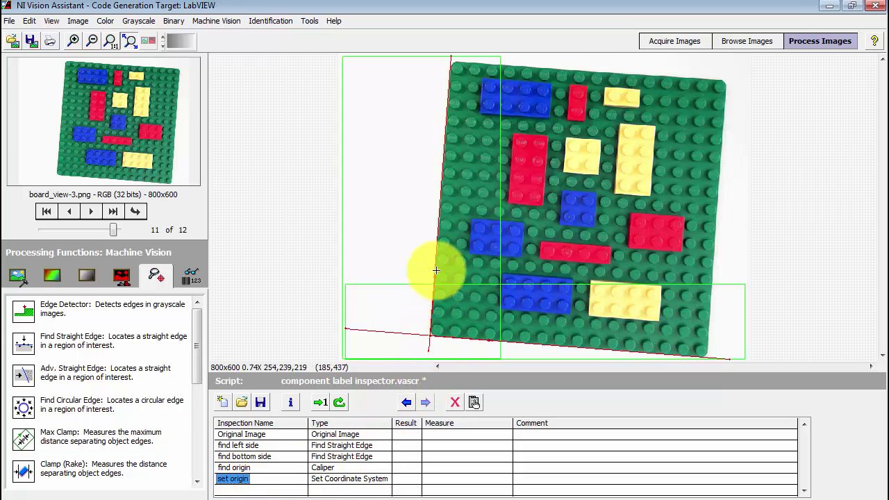
- Return to the straight board_view-1 image and list the Color processing functions
left_click(69, 210)
left_click(70, 211)
left_click(135, 210)
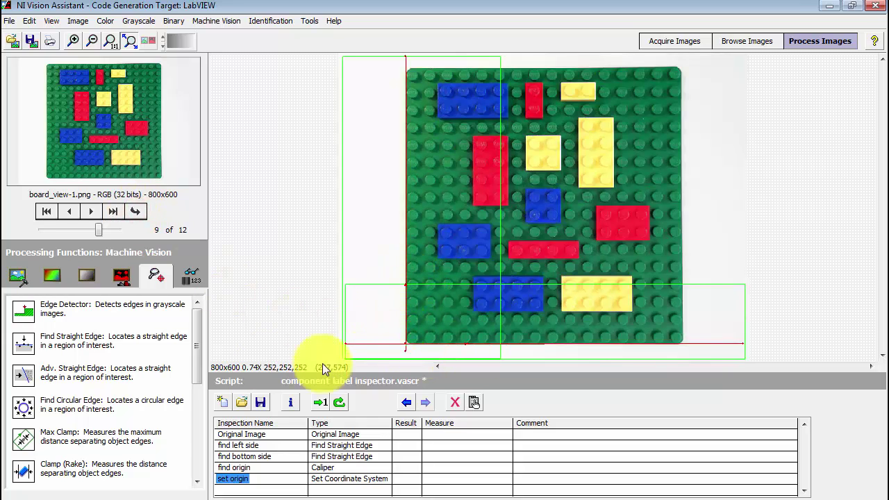
left_click(17, 275)
left_click(51, 275)
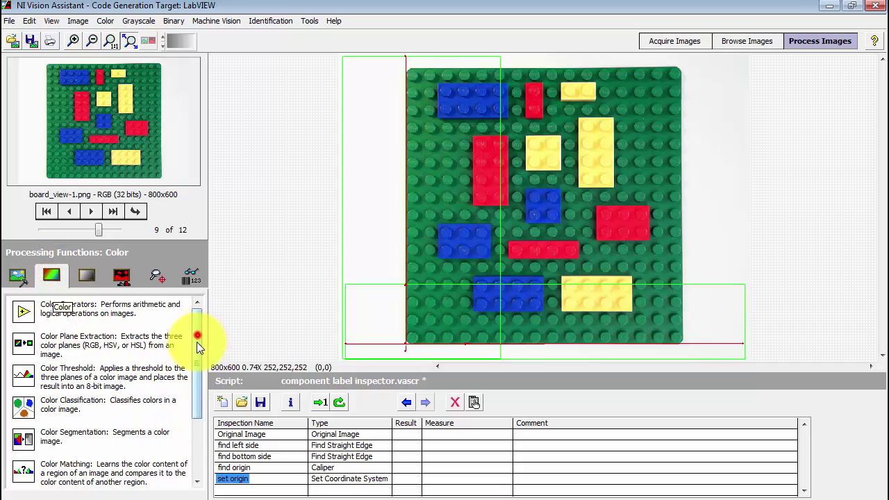
- Add a Color Matching step and zoom the template image onto a blue 2x2 brick
scroll(194, 368, "down", 3)
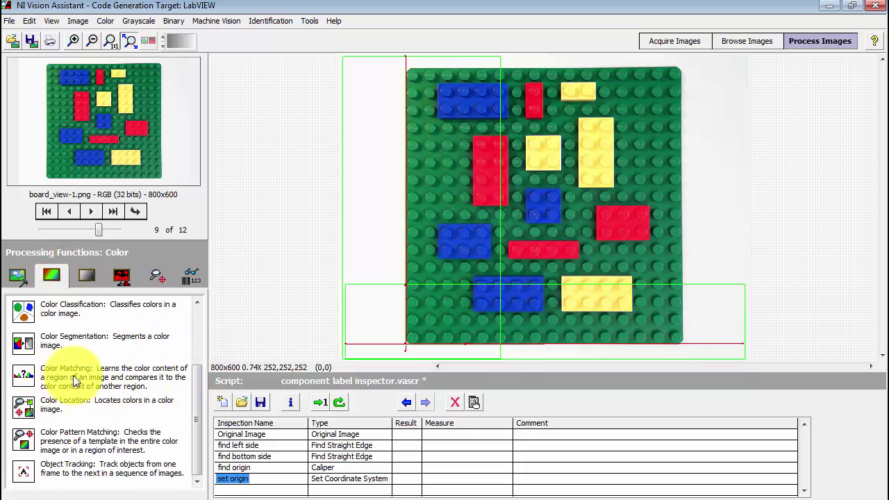
left_click(154, 375)
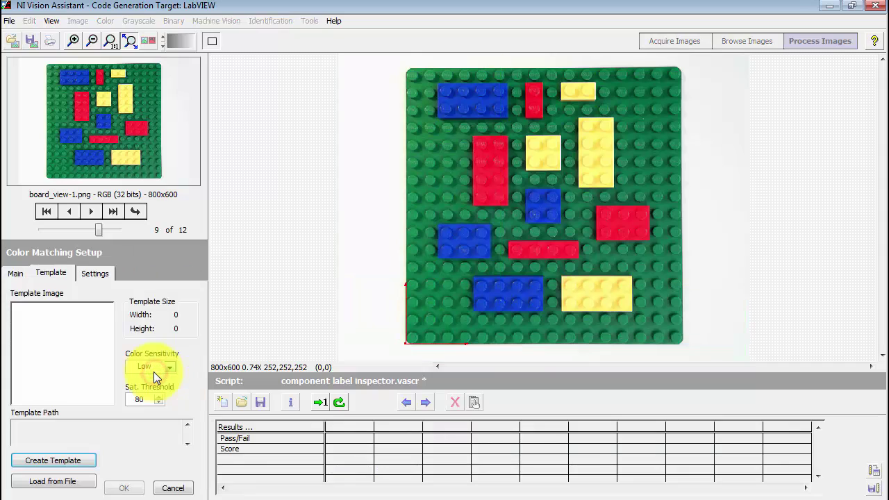
left_click(75, 466)
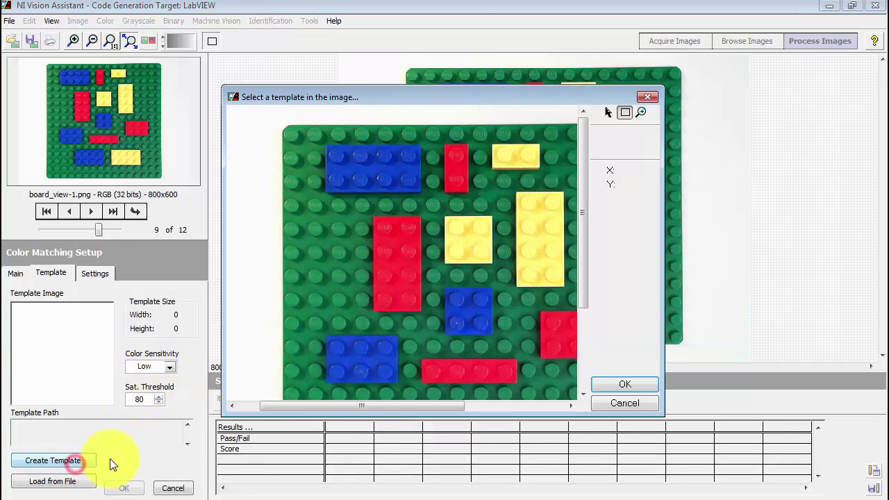
left_click(640, 112)
left_click(466, 313)
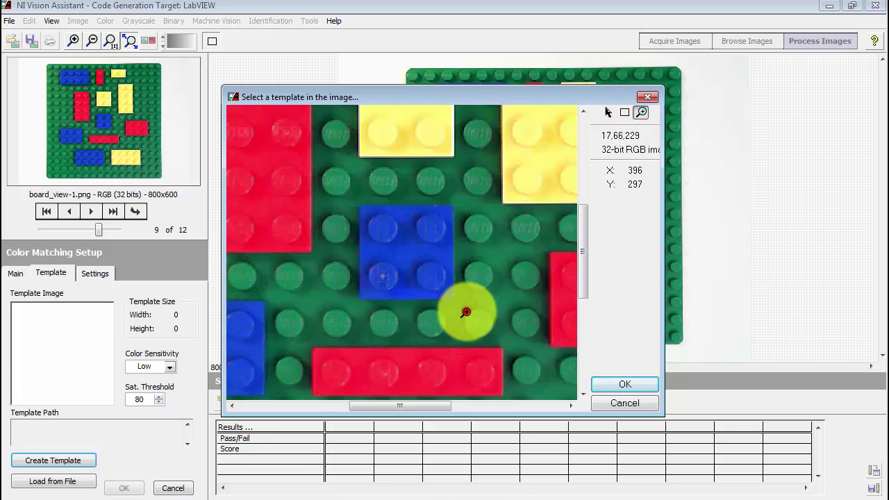
left_click(402, 249)
left_click(402, 256)
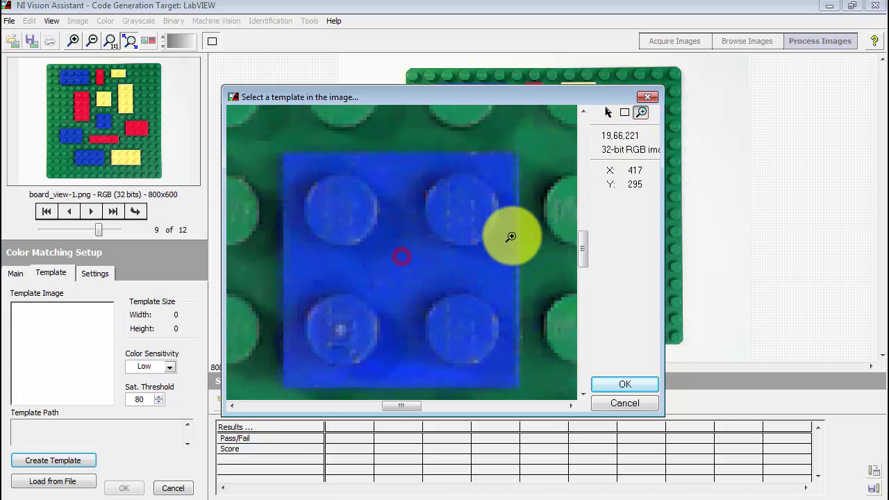
- Draw an 11×12 region inside the blue brick and save the template as D:\blue.png
left_click(624, 112)
left_click_drag(381, 258, 416, 298)
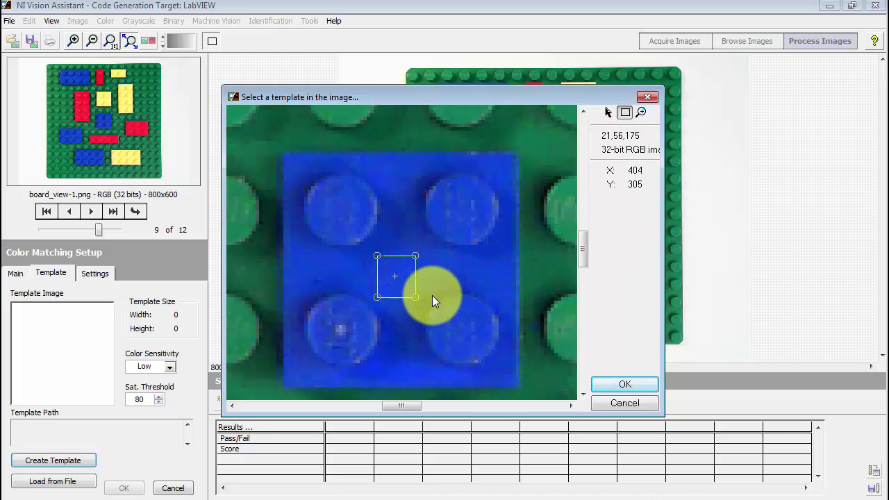
left_click(624, 385)
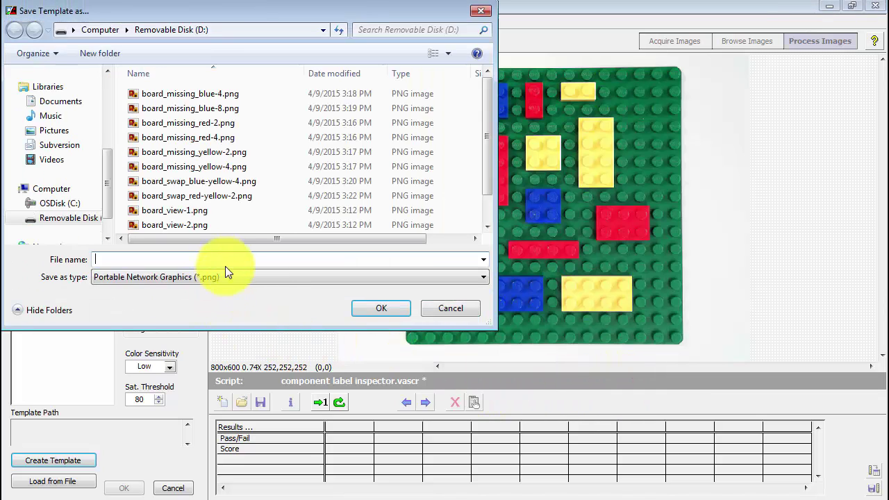
left_click(226, 261)
type("blue")
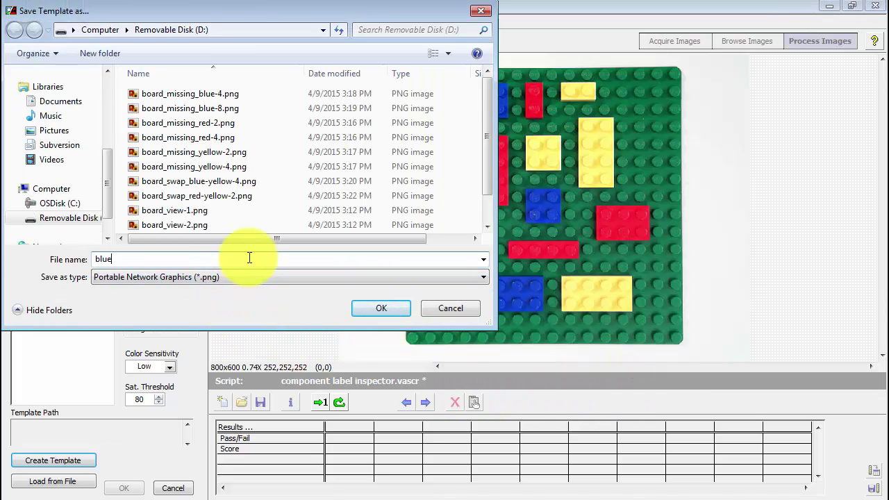
key("Return")
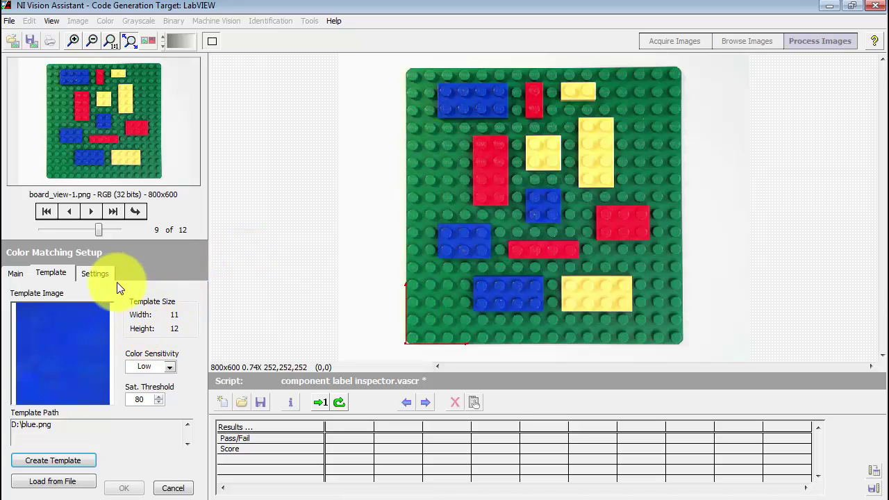
- Add matching regions around the remaining blue bricks, then switch to board_view-2
left_click(94, 275)
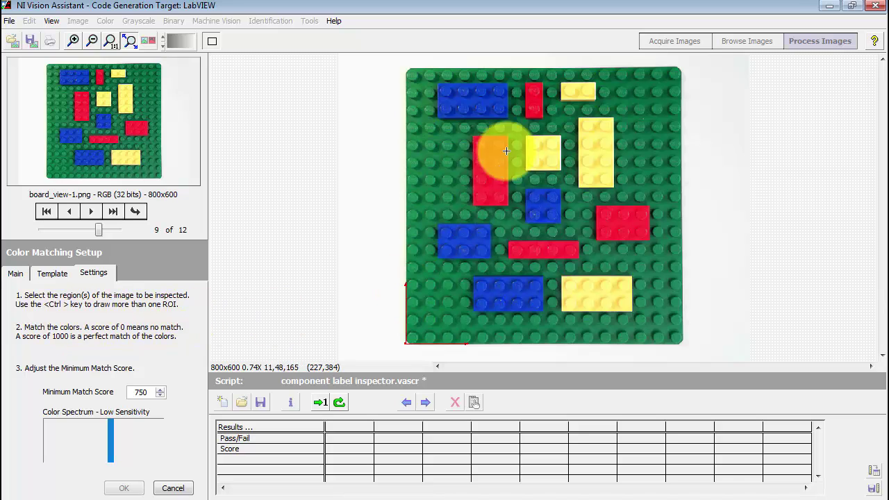
left_click_drag(440, 85, 506, 116)
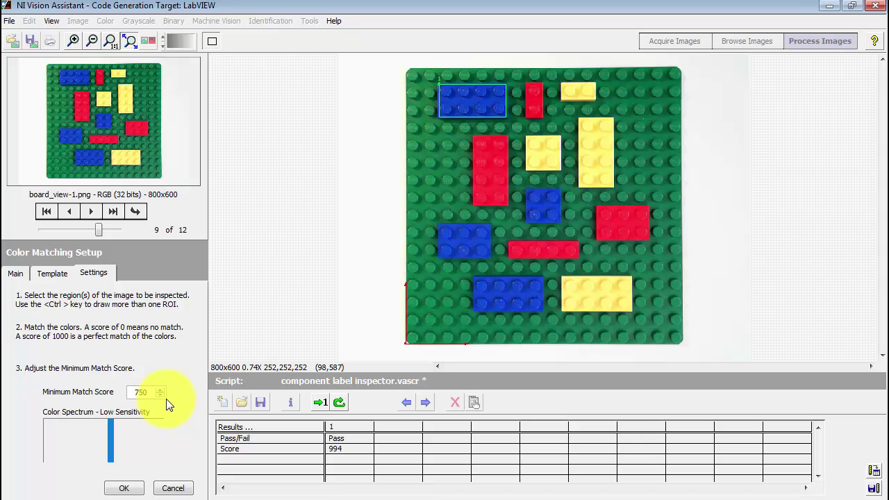
left_click_drag(527, 190, 561, 222)
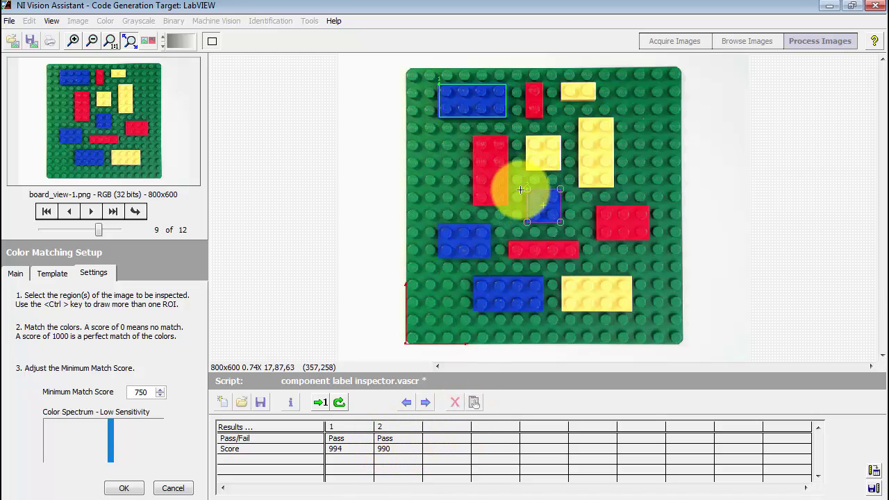
left_click_drag(440, 225, 543, 311)
left_click(437, 425)
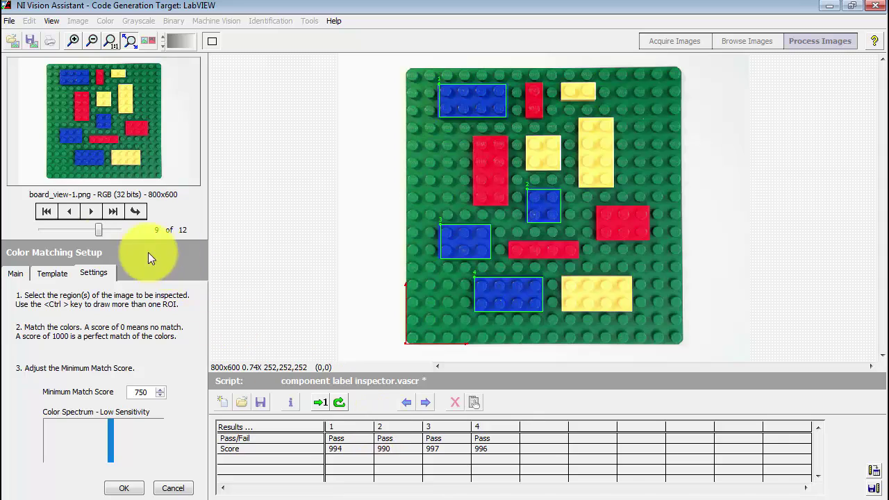
left_click_drag(98, 229, 106, 229)
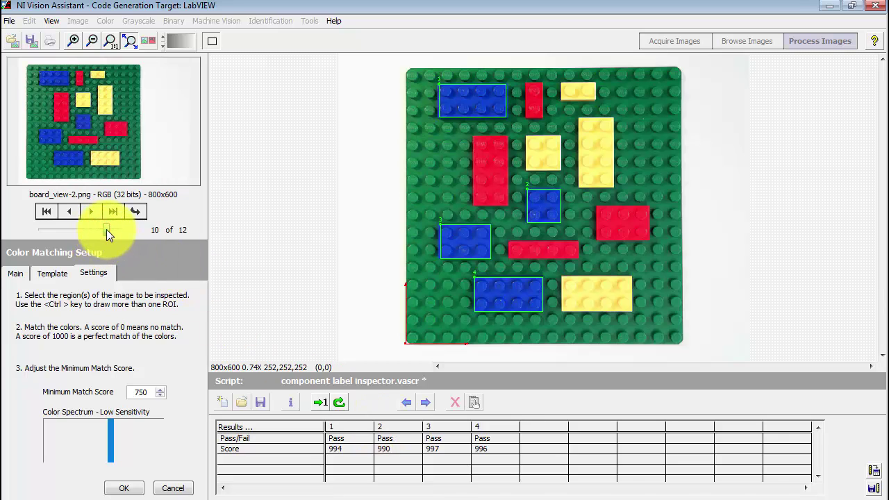
- Run color matching on board_view-2 and rotated board_view-3, checking region 4 and the reference coordinate system
left_click(141, 211)
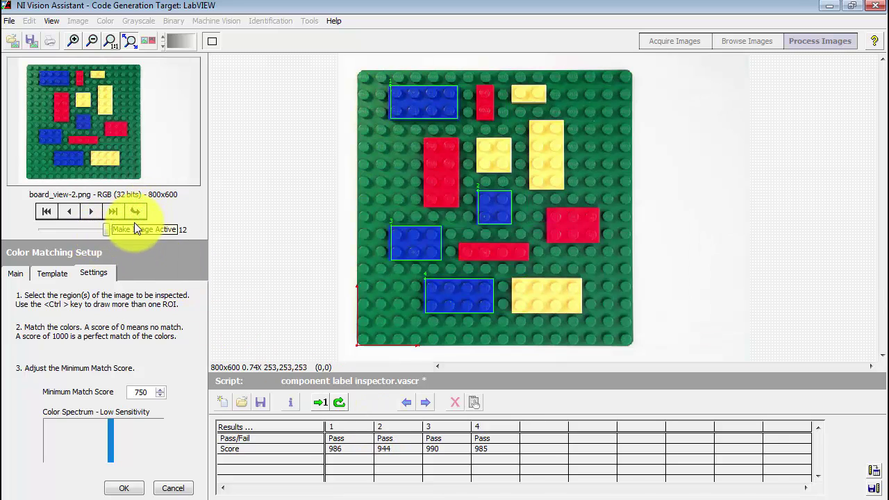
left_click_drag(104, 230, 111, 229)
left_click(137, 212)
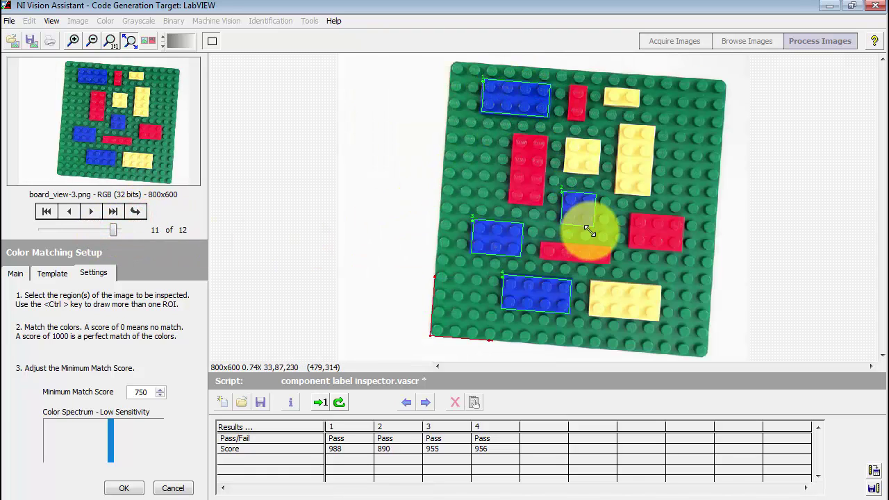
left_click(565, 292)
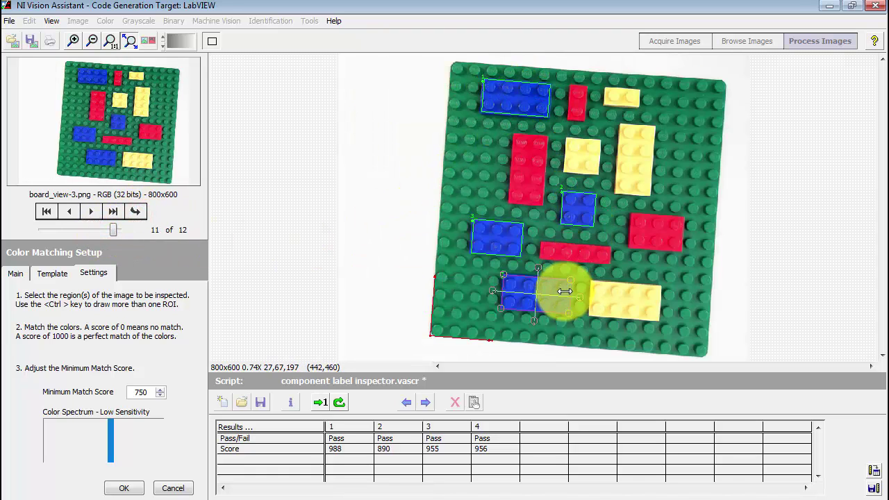
left_click(13, 275)
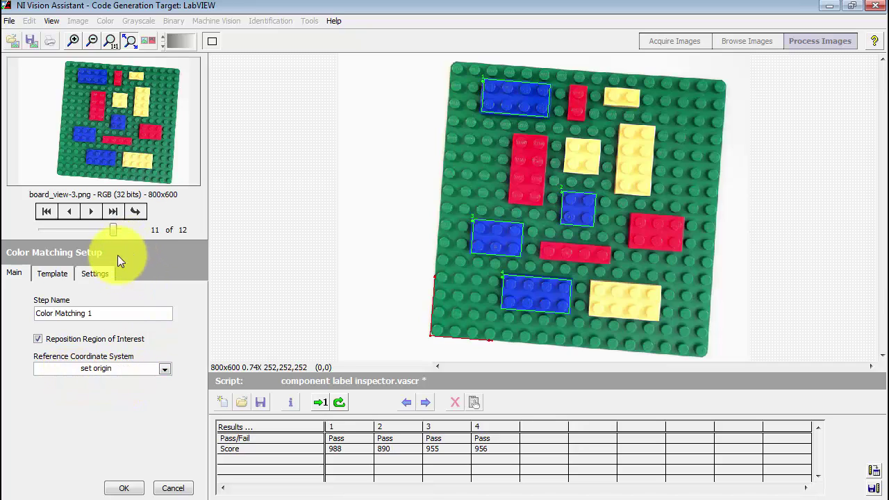
left_click(95, 274)
left_click_drag(113, 228, 39, 228)
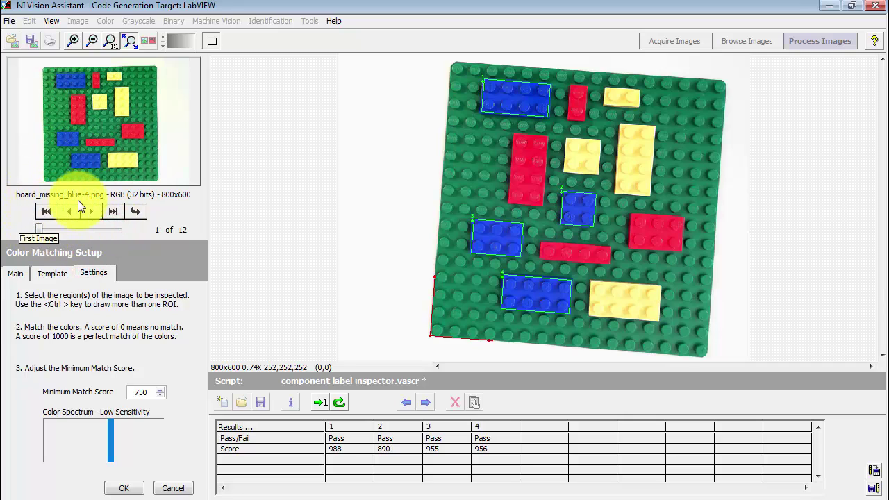
- Run matching on board_missing_blue-4 and board_missing_blue-8, confirming region 4 fails, then return to board_view-1
left_click(139, 213)
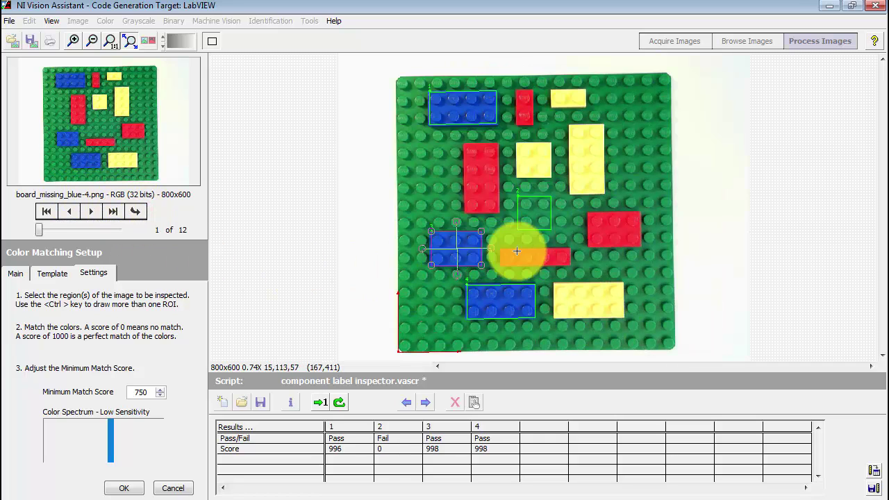
left_click(539, 206)
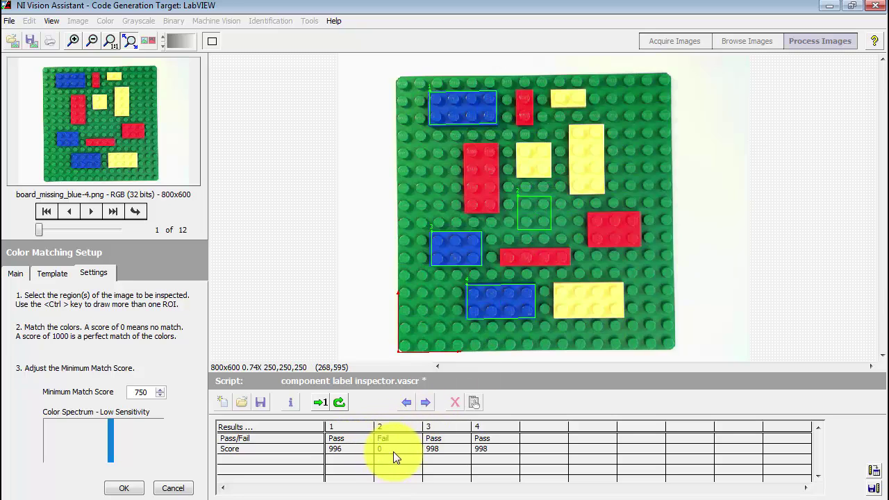
left_click_drag(35, 229, 44, 230)
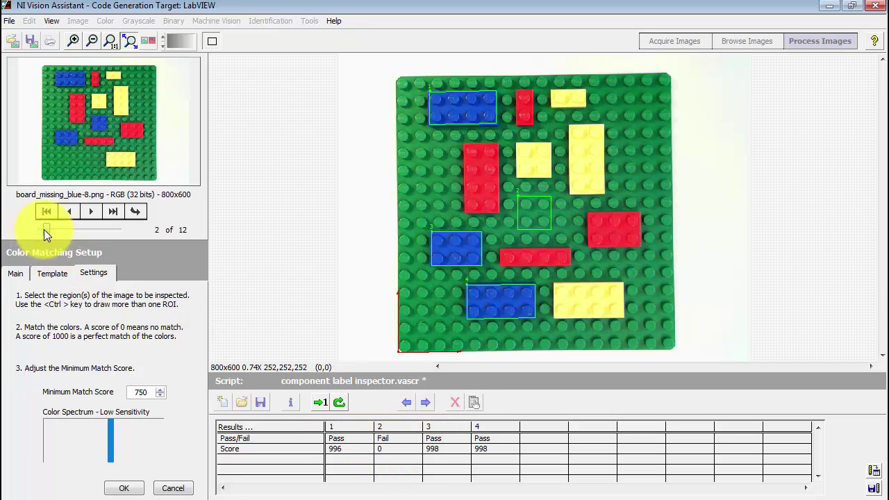
left_click(141, 212)
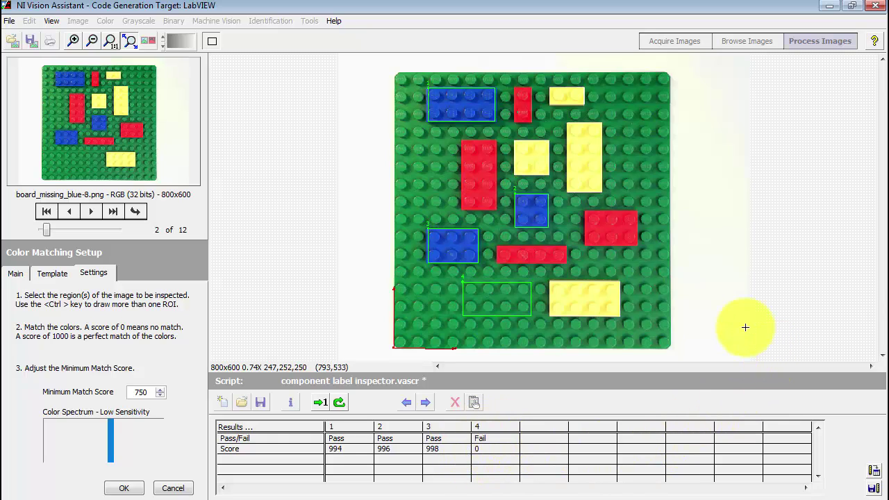
left_click_drag(47, 230, 97, 230)
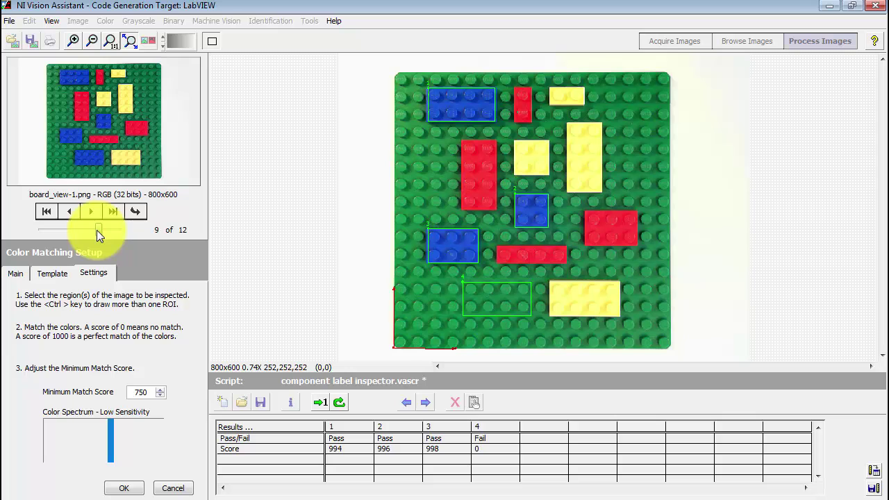
- Rerun matching on board_view-1, add the step to the script and rename it 'check blue'
left_click(135, 211)
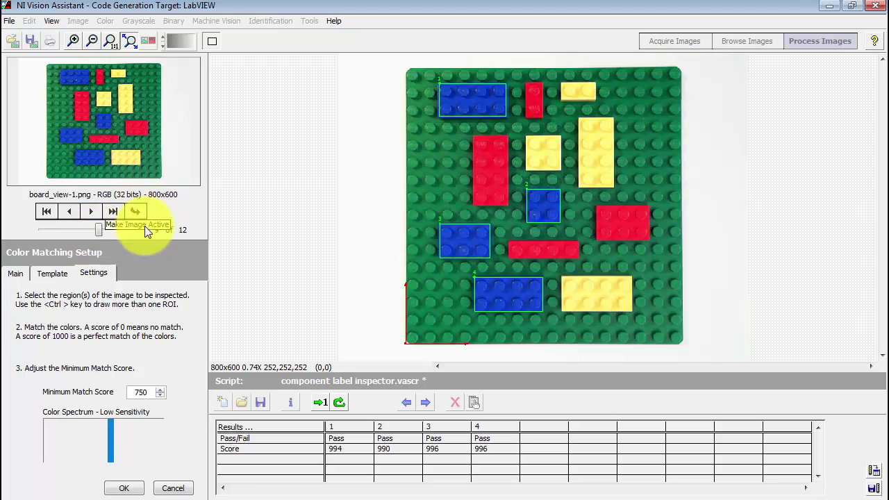
left_click(124, 486)
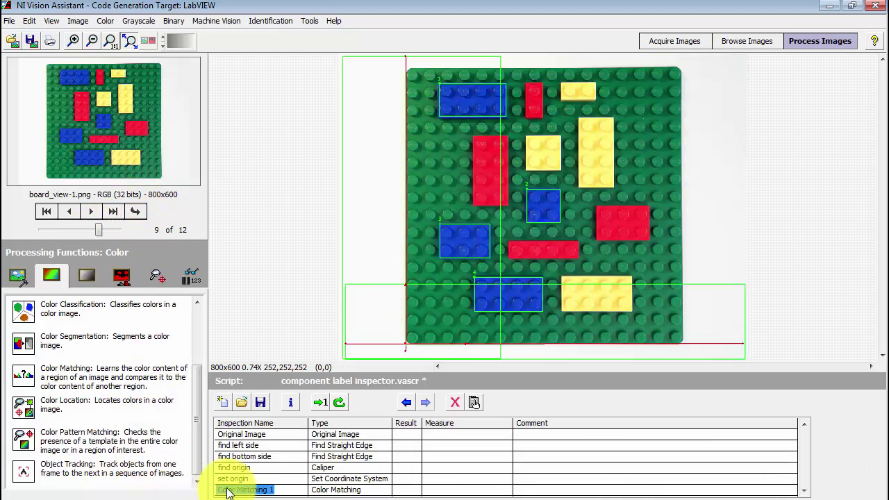
double_click(271, 492)
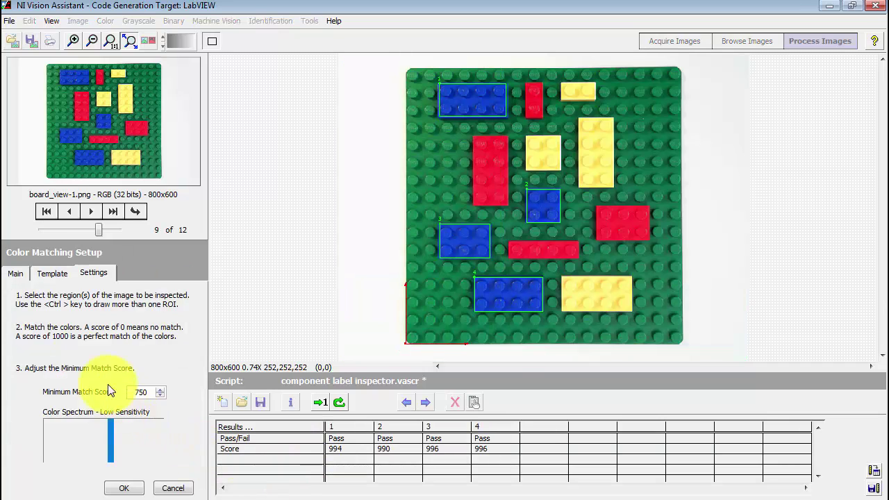
left_click(14, 273)
left_click_drag(92, 314, 34, 311)
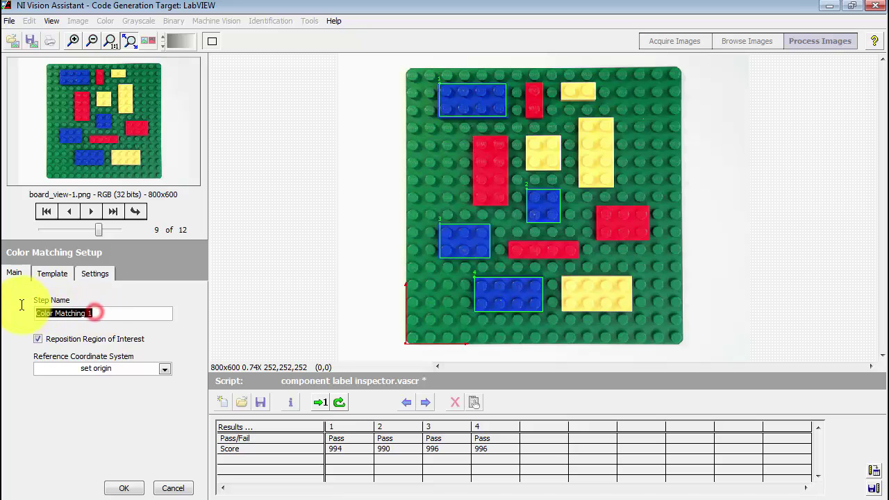
type("check blue")
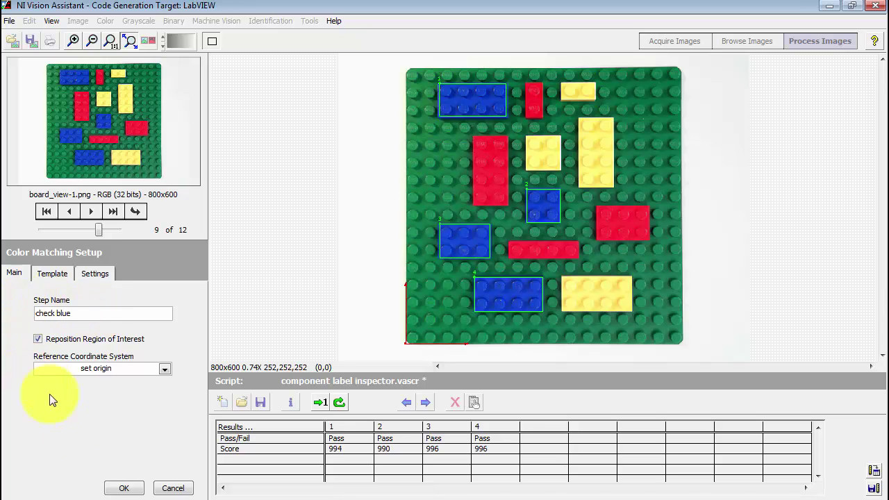
left_click(123, 488)
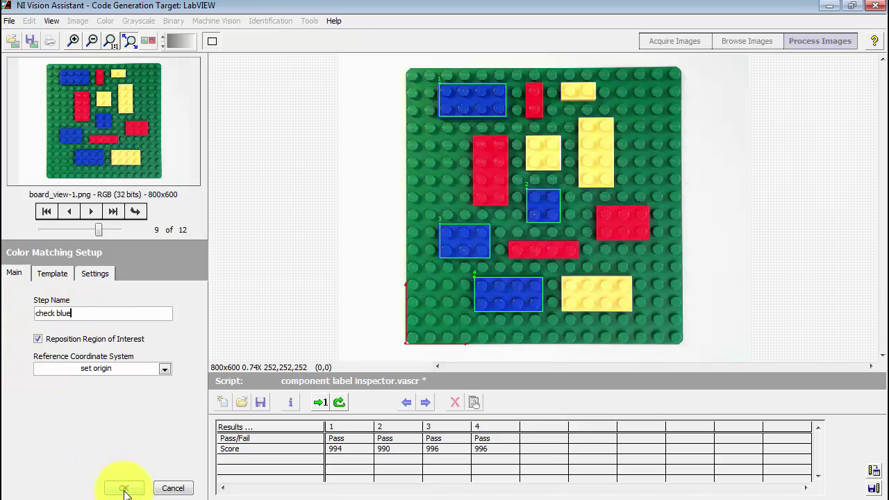